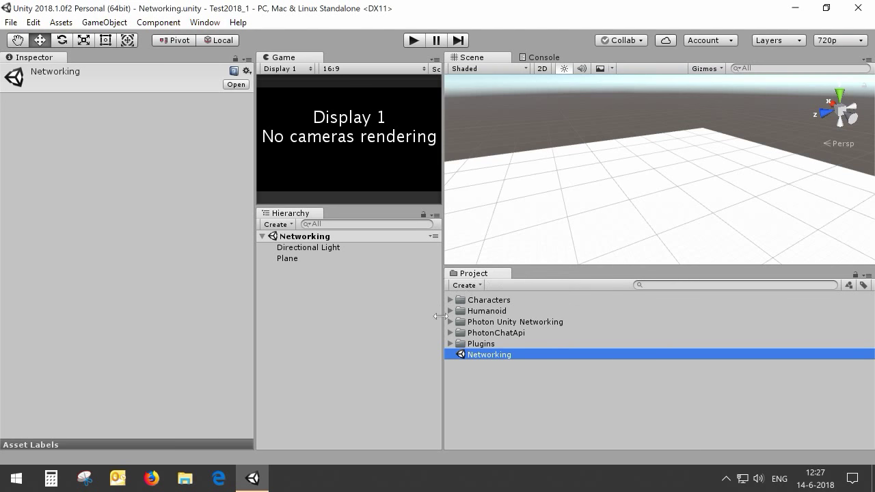
Step: Browse the Humanoid and Photon folders, then drag the Humanoid prefab onto the scene's plane
left_click(486, 313)
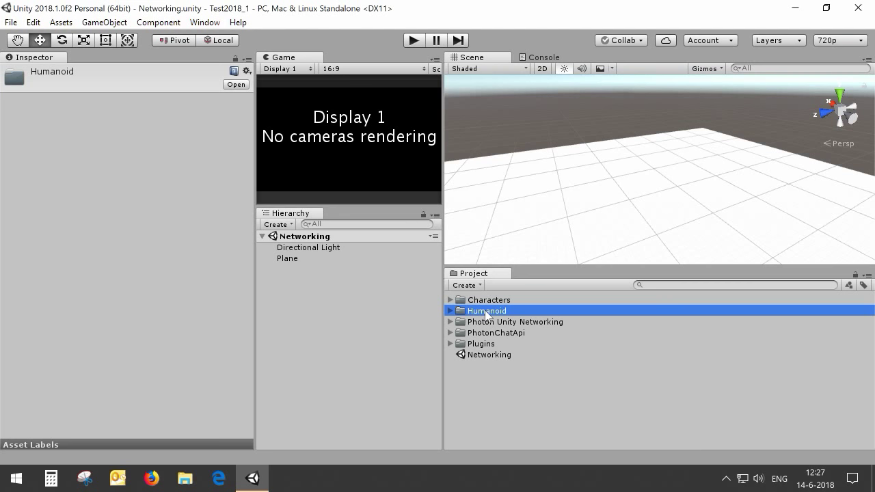
left_click(489, 322)
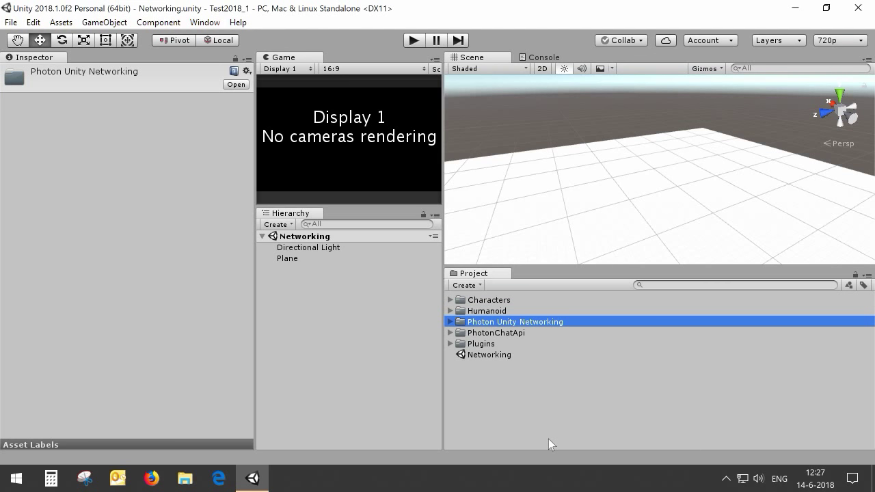
left_click(487, 357)
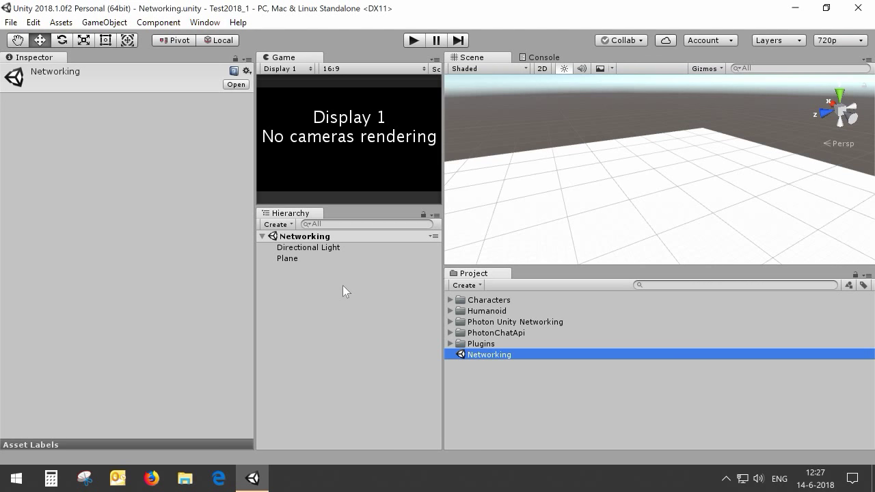
left_click(451, 310)
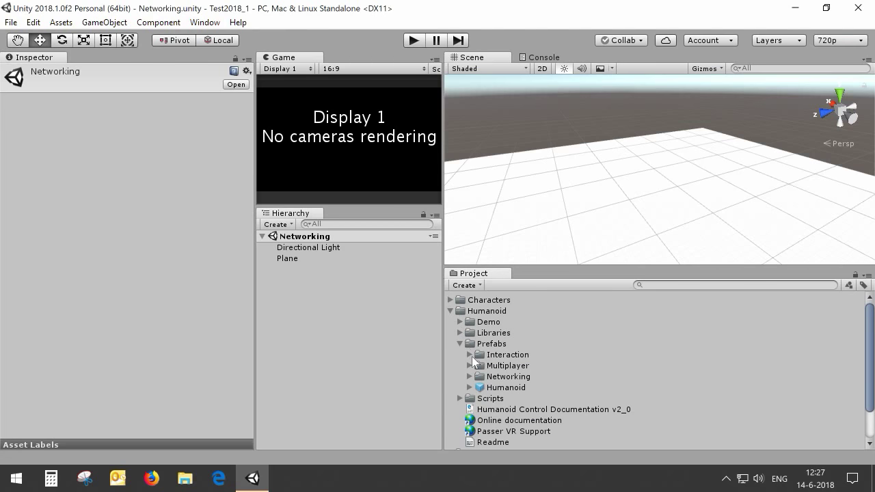
left_click_drag(497, 344, 323, 325)
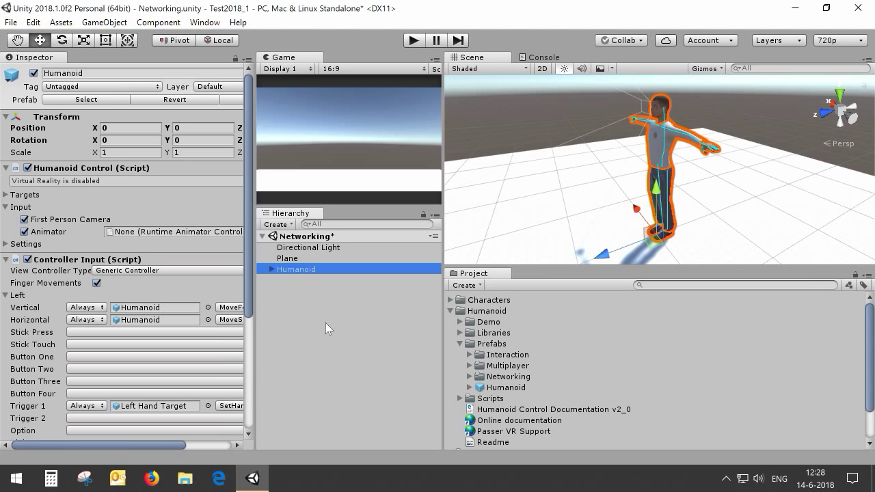
left_click(326, 322)
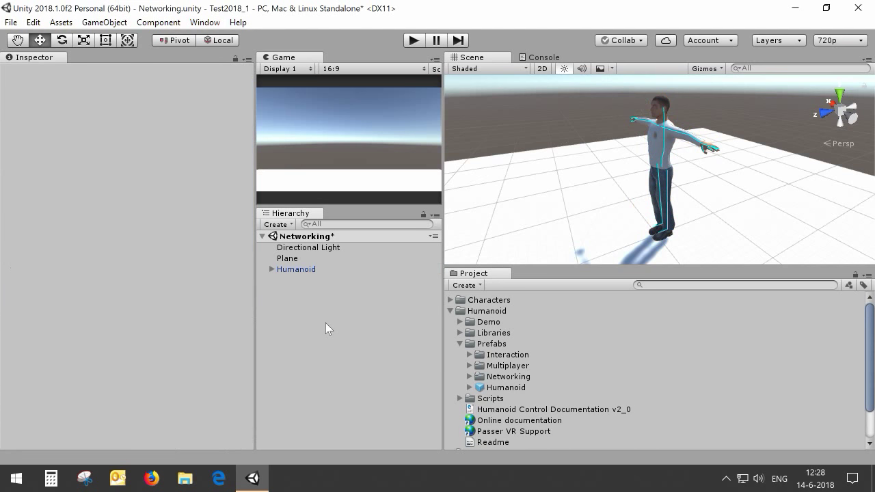
Step: Set Networking Support to Photon Networking in the Humanoid category of Edit > Preferences
left_click(39, 22)
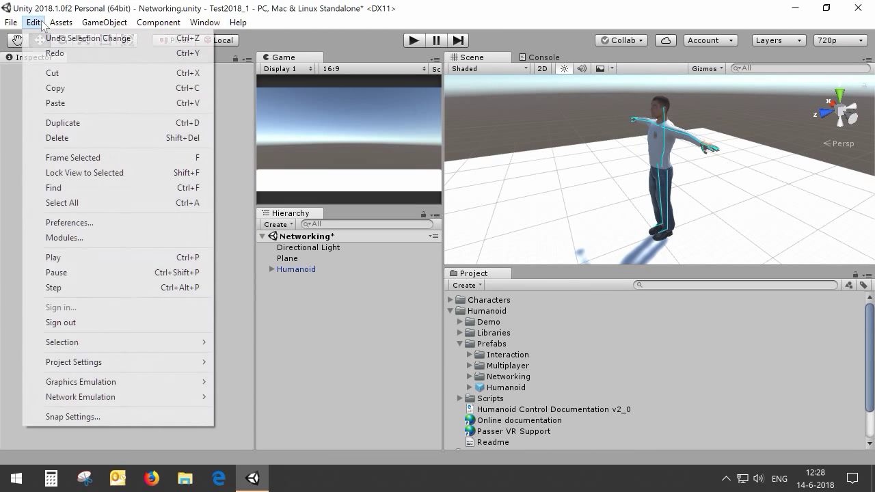
left_click(60, 223)
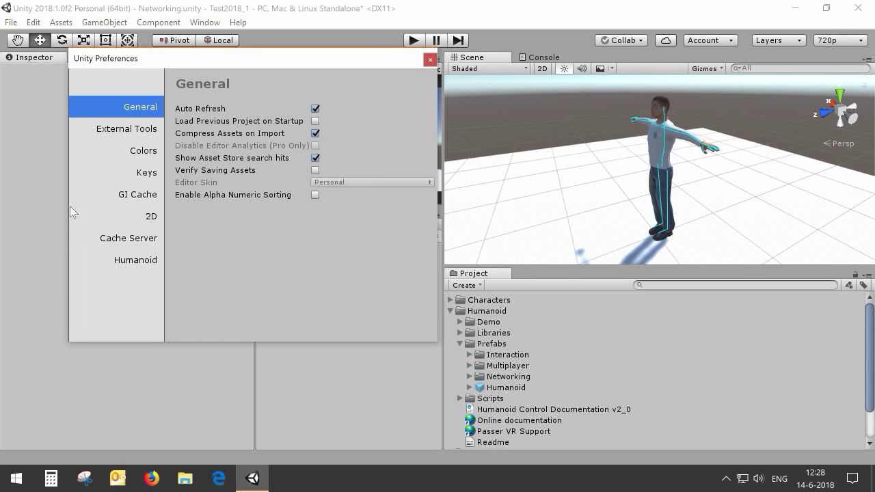
left_click(132, 262)
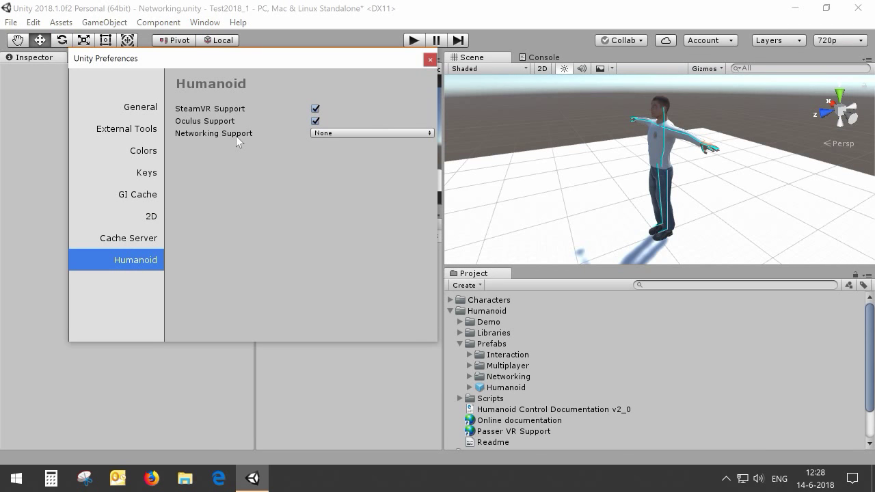
left_click(344, 134)
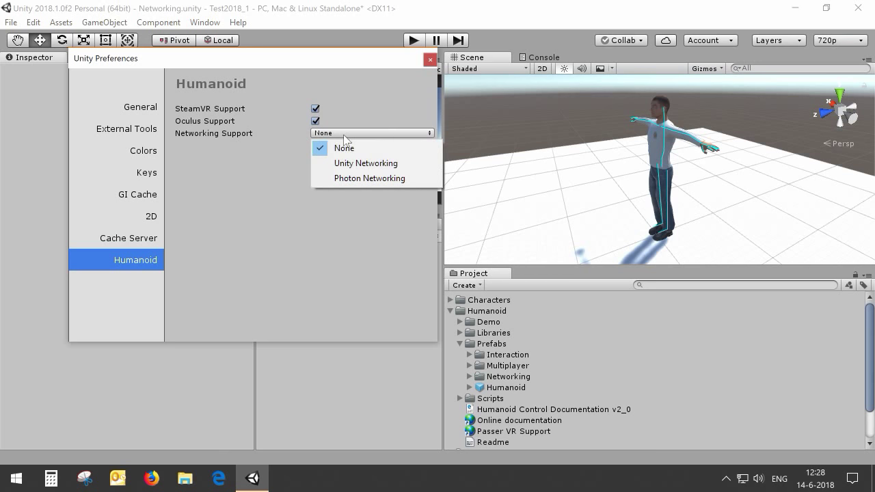
left_click(359, 179)
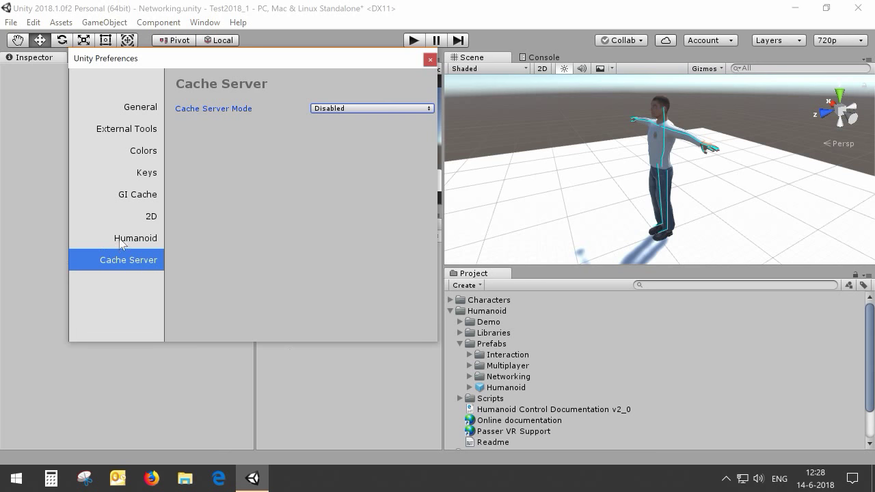
left_click(430, 60)
left_click(318, 268)
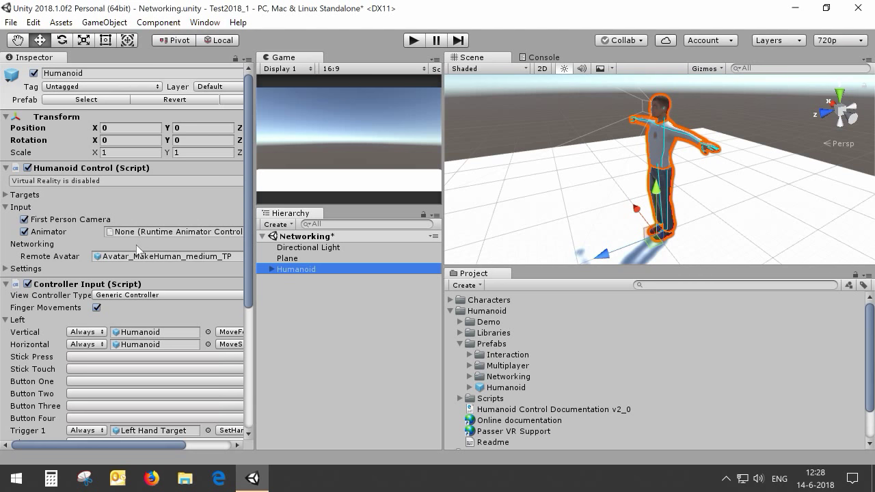
Step: Expand the Humanoid in the Hierarchy and select its Avatar_MakeHuman_medium_TP child
mouse_move(61, 262)
left_click(272, 269)
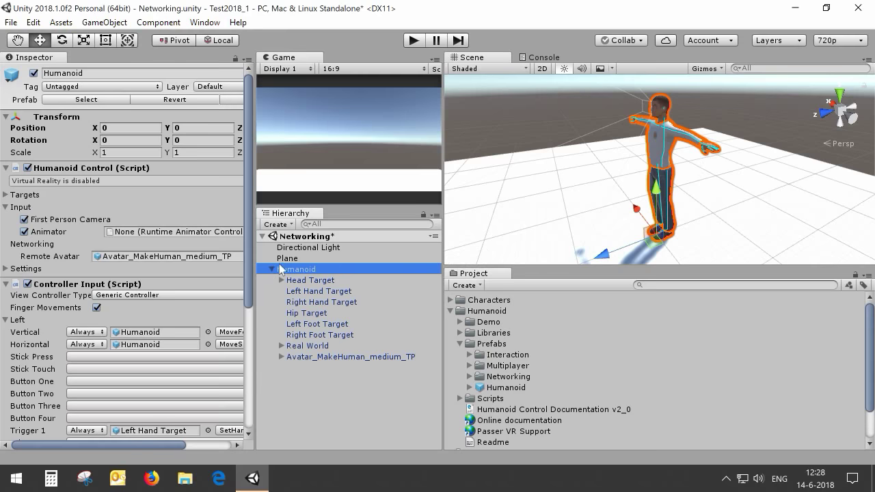
left_click(317, 357)
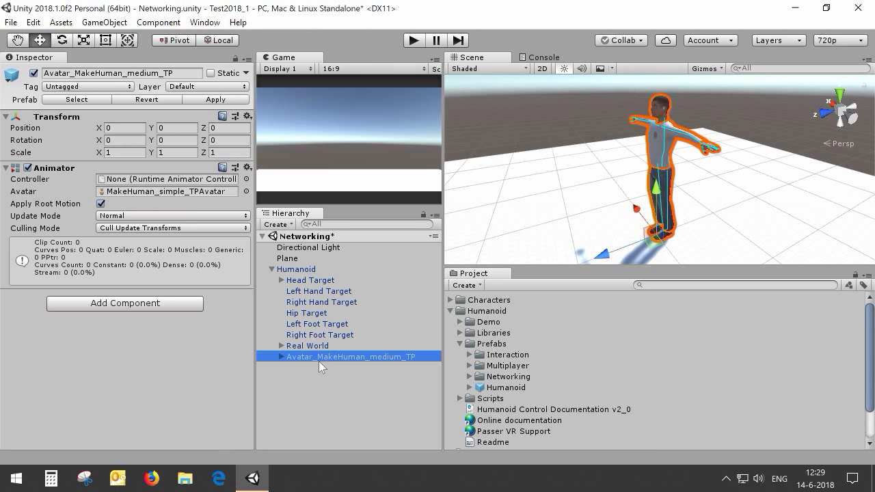
left_click(312, 369)
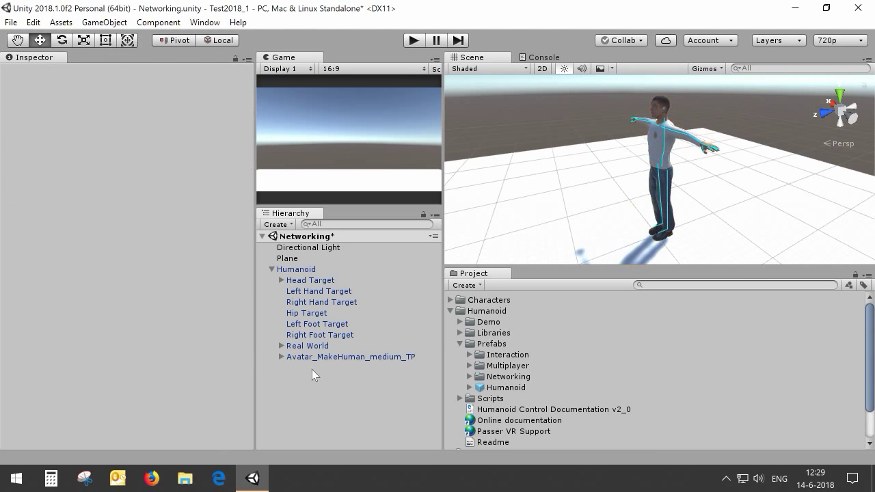
Step: Delete Avatar_MakeHuman_medium_TP from the Humanoid, breaking the prefab instance
left_click(319, 359)
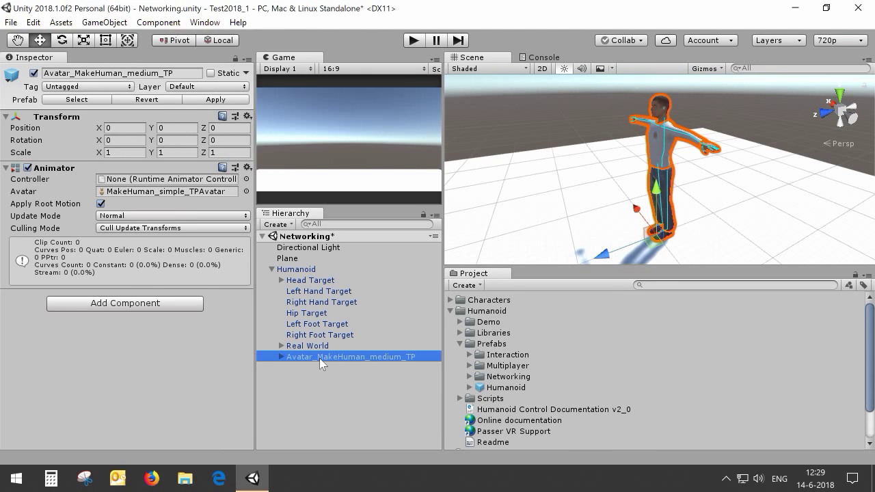
key("Delete")
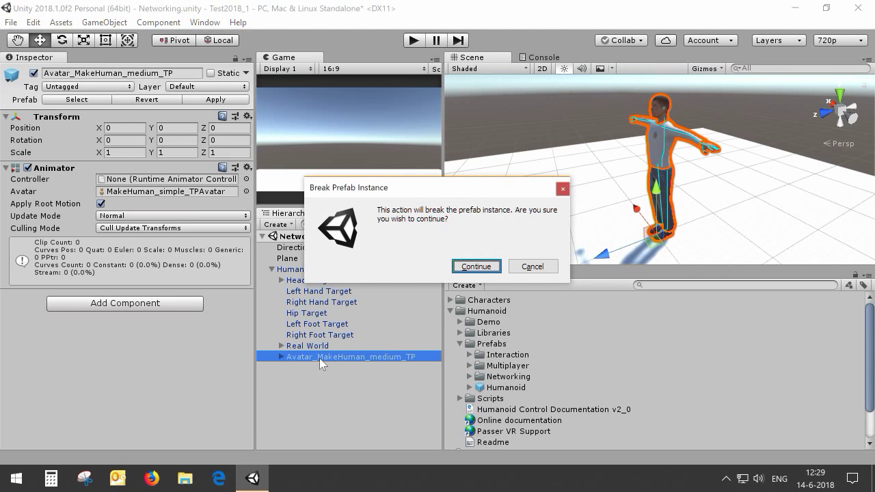
left_click(485, 269)
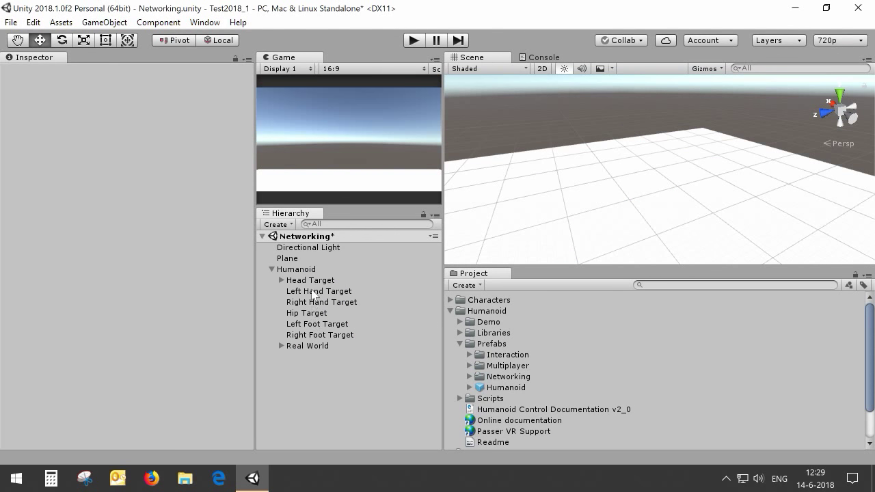
Step: Drag Avatar_MakeHuman_medium_FP from the Characters folder onto the Humanoid as its avatar
left_click(450, 301)
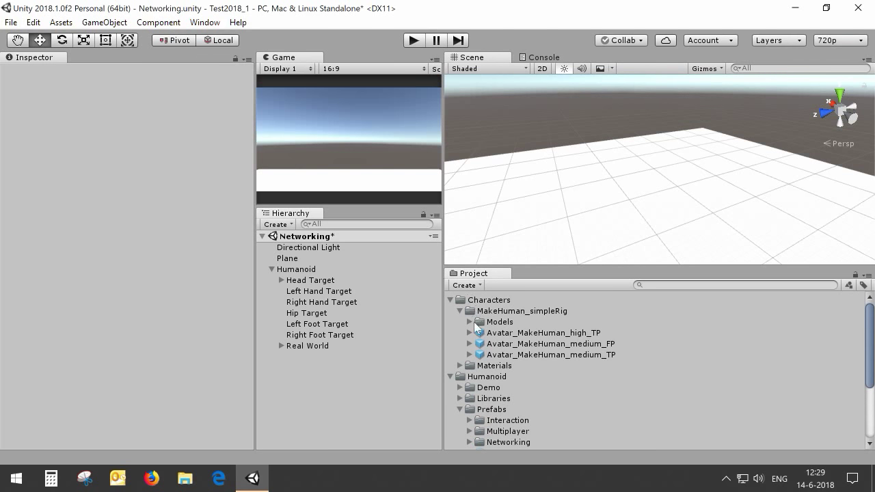
left_click_drag(569, 344, 316, 272)
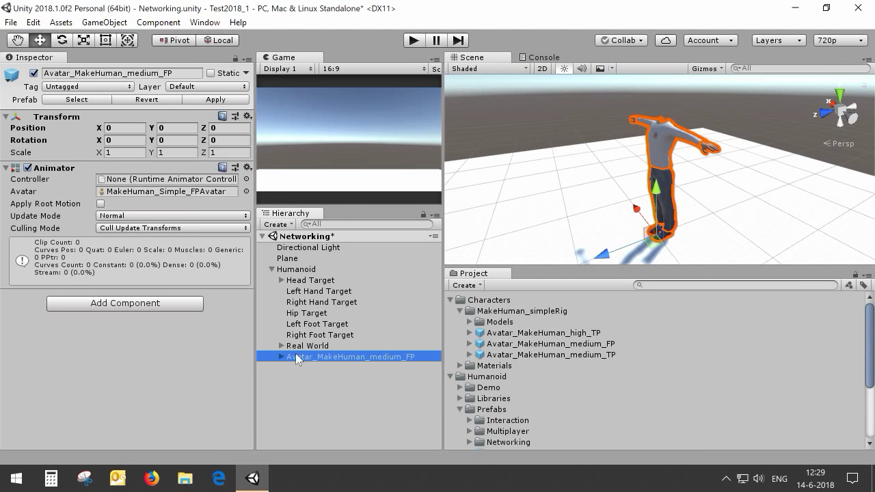
scroll(666, 127, "up", 1)
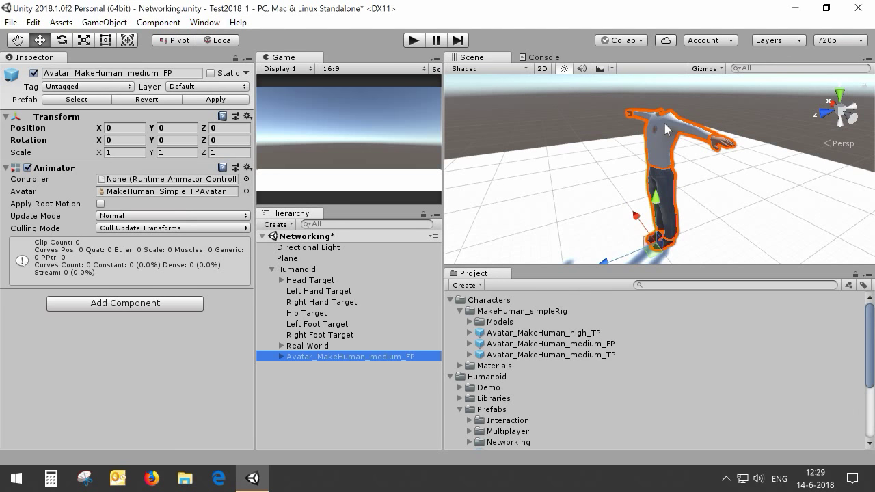
scroll(666, 130, "up", 2)
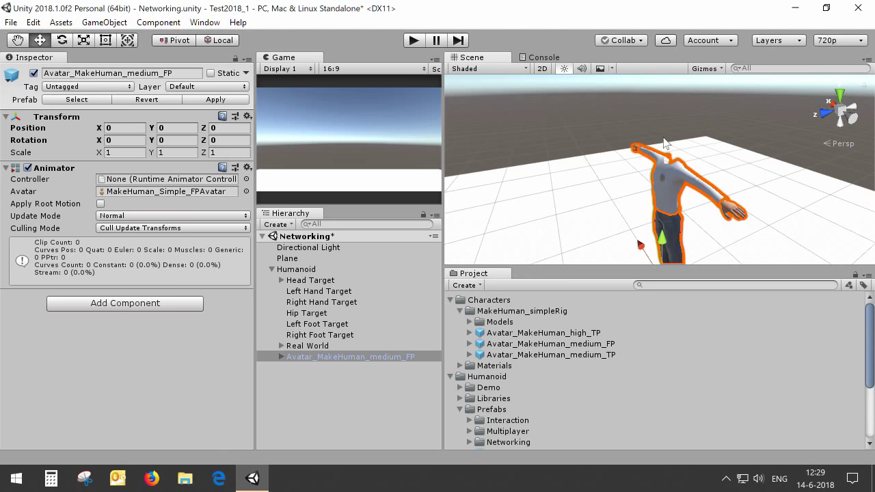
Step: Locate and inspect the remote avatar prefab Avatar_MakeHuman_medium_TP in Demo/GroceryStore/Resources
left_click(317, 267)
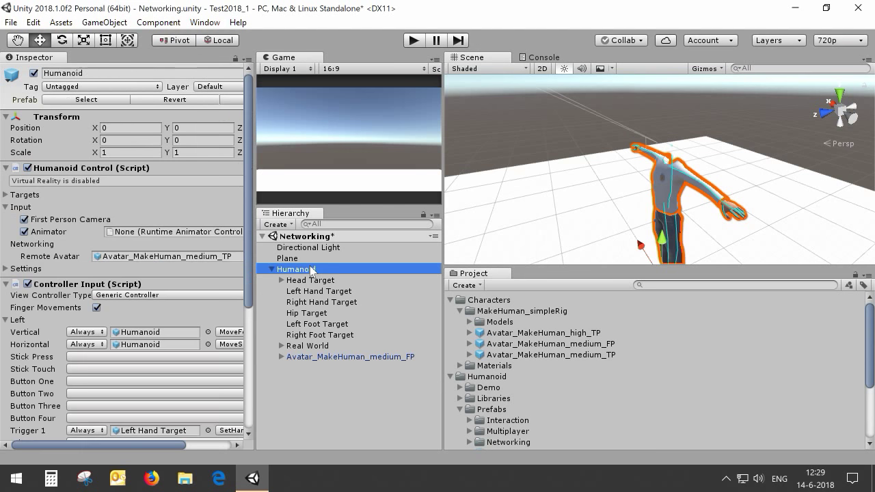
scroll(696, 133, "down", 2)
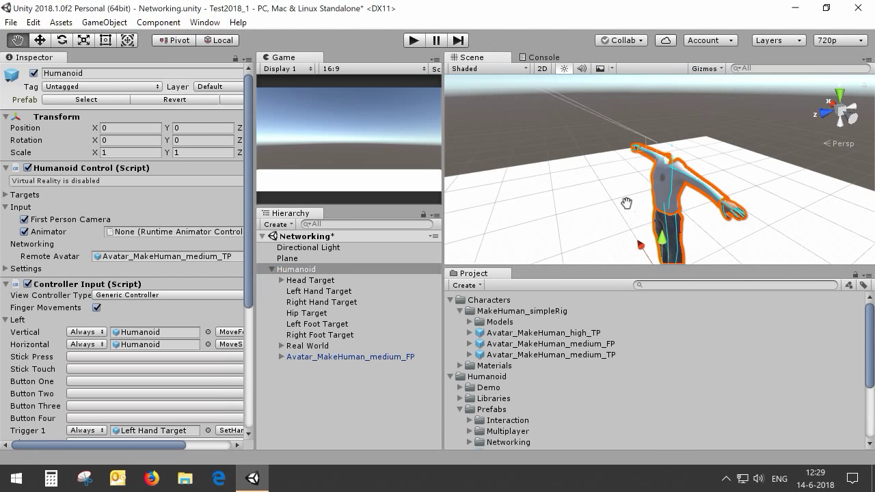
left_click(149, 256)
left_click_drag(622, 445, 506, 301)
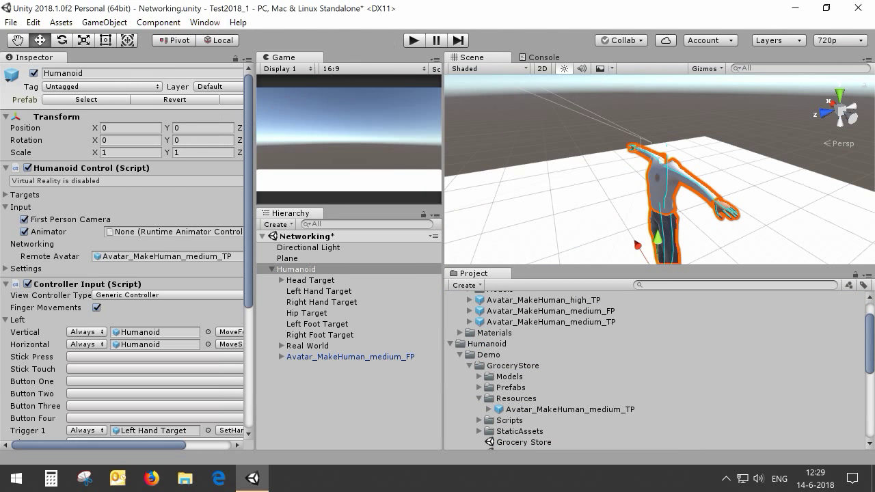
left_click(118, 257)
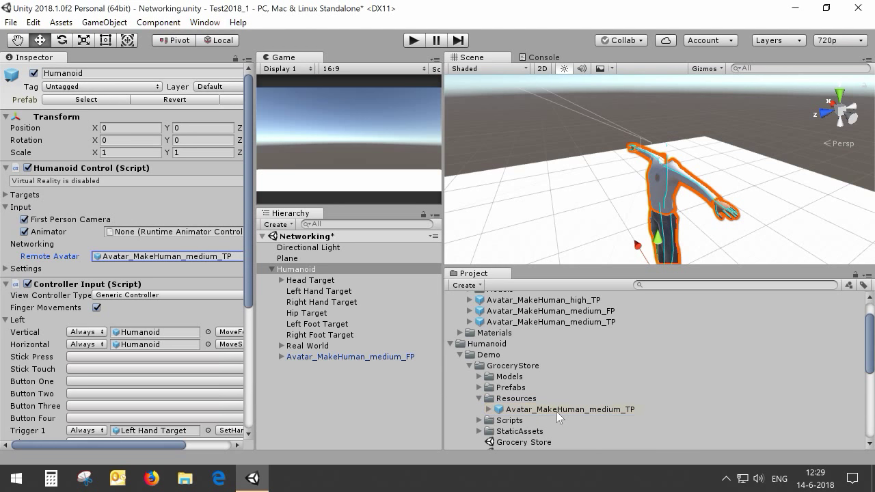
left_click(532, 400)
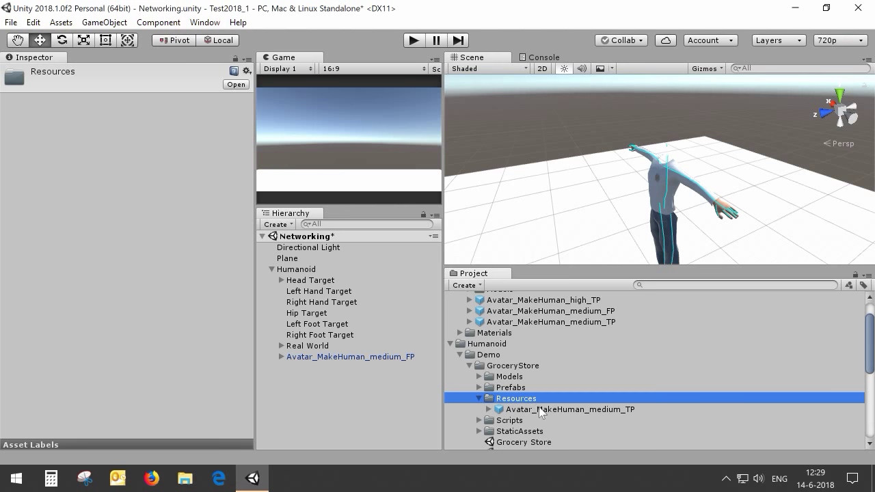
left_click(536, 410)
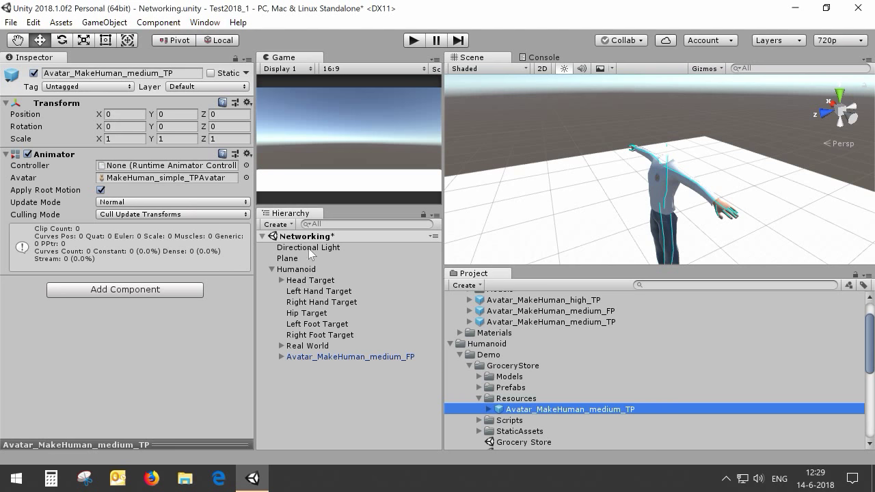
left_click(309, 269)
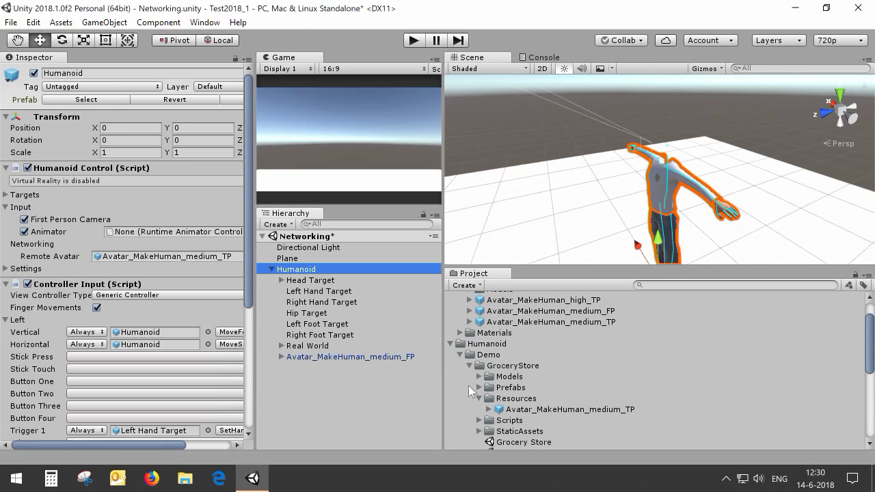
Step: Add the NetworkingStarter prefab to the scene, check its HumanoidPun networking prefab, and play
left_click(460, 355)
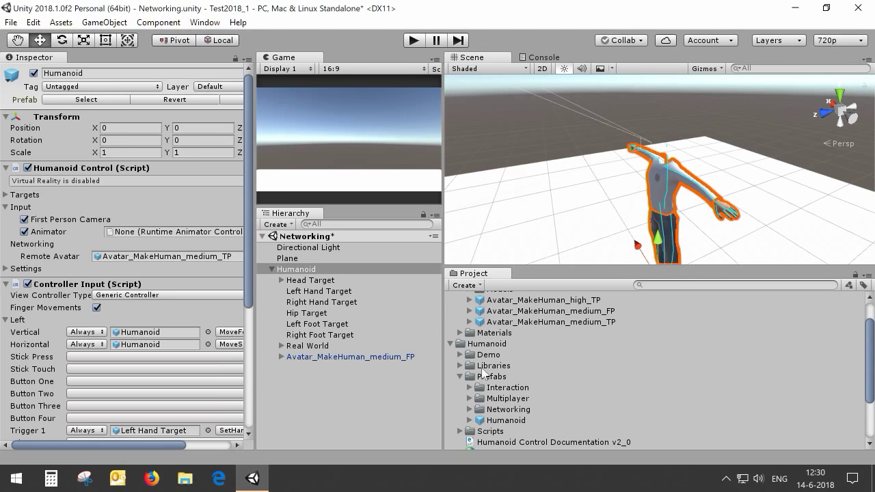
left_click(471, 410)
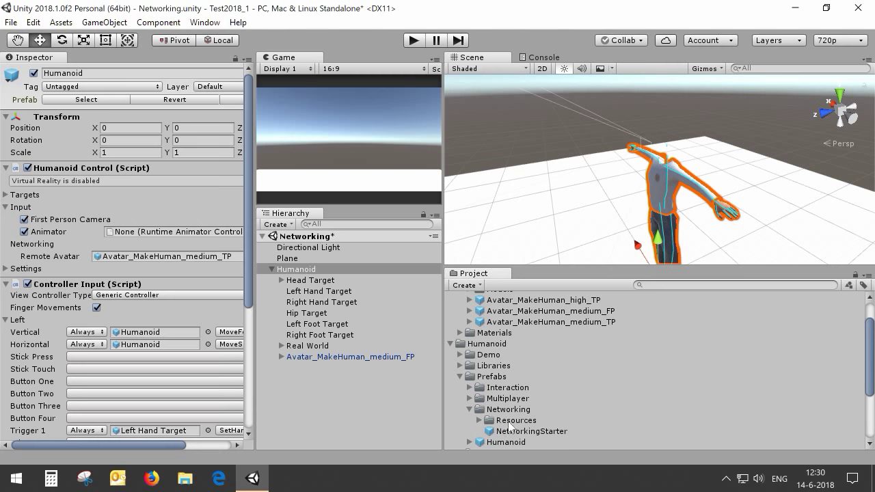
left_click_drag(525, 432, 365, 372)
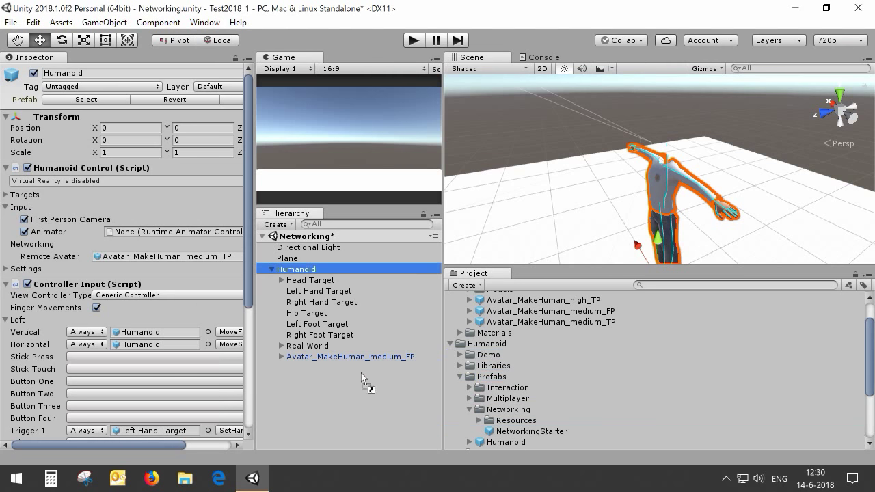
left_click_drag(312, 395, 312, 395)
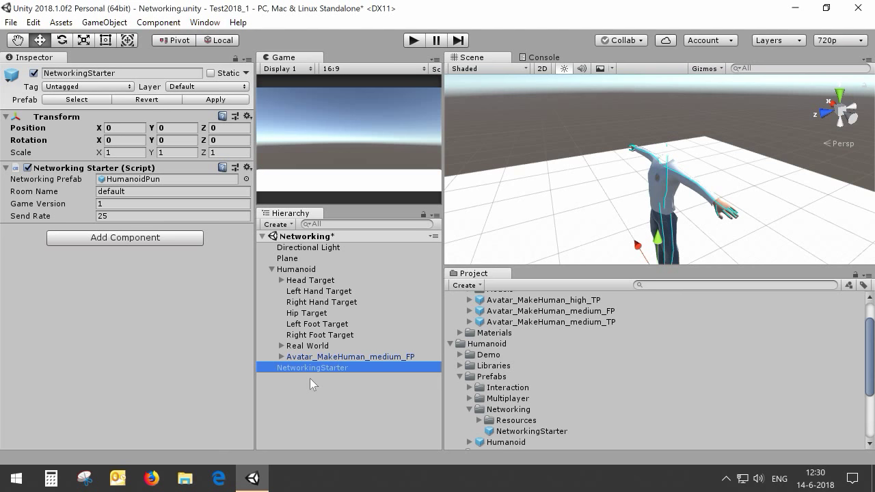
left_click(143, 181)
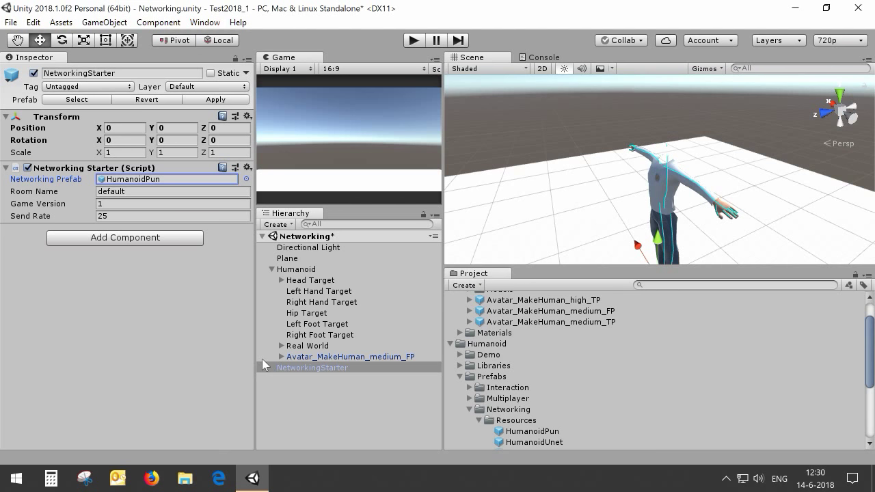
left_click(413, 41)
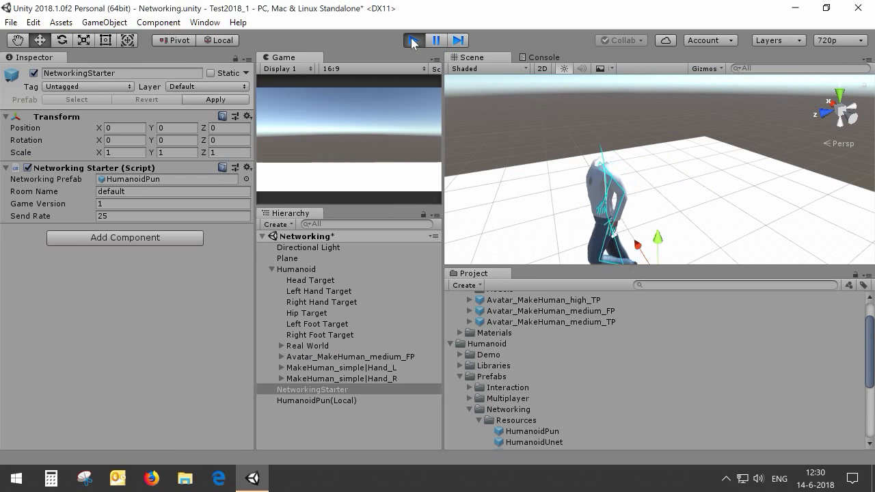
left_click(413, 41)
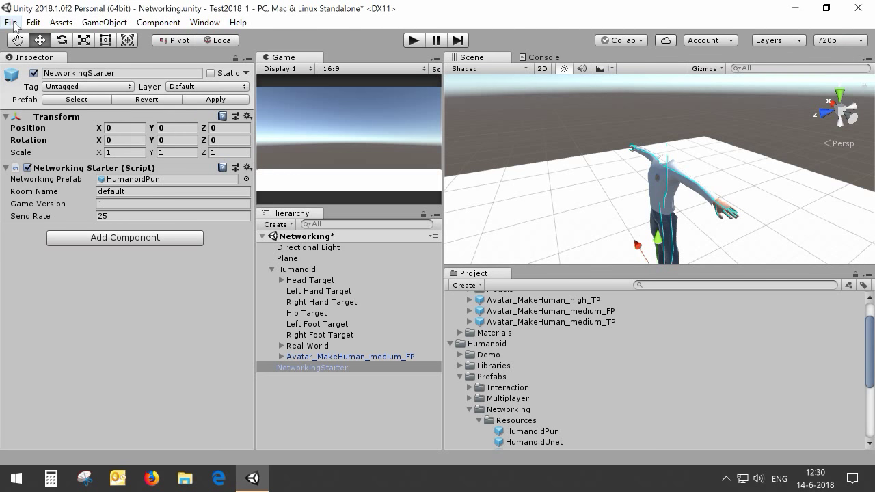
left_click(13, 23)
left_click(48, 158)
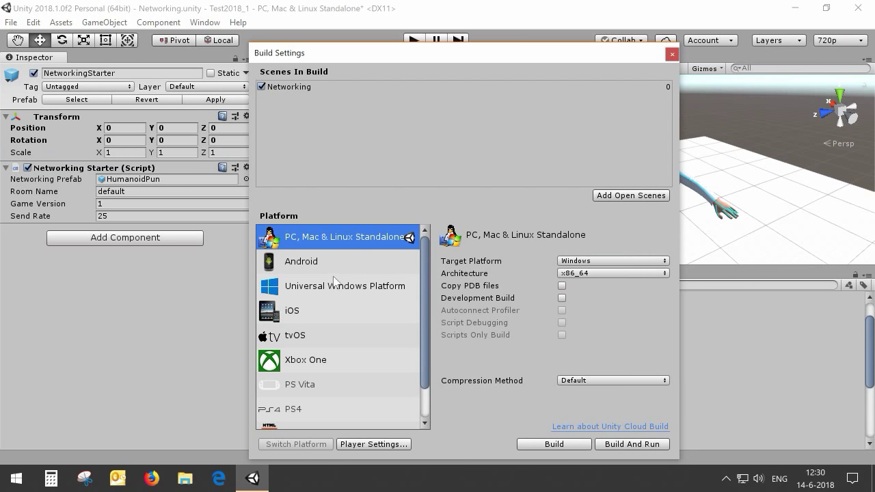
Step: Build the Windows player into a newly created NW folder inside Test2018_1
left_click(560, 438)
left_click(534, 448)
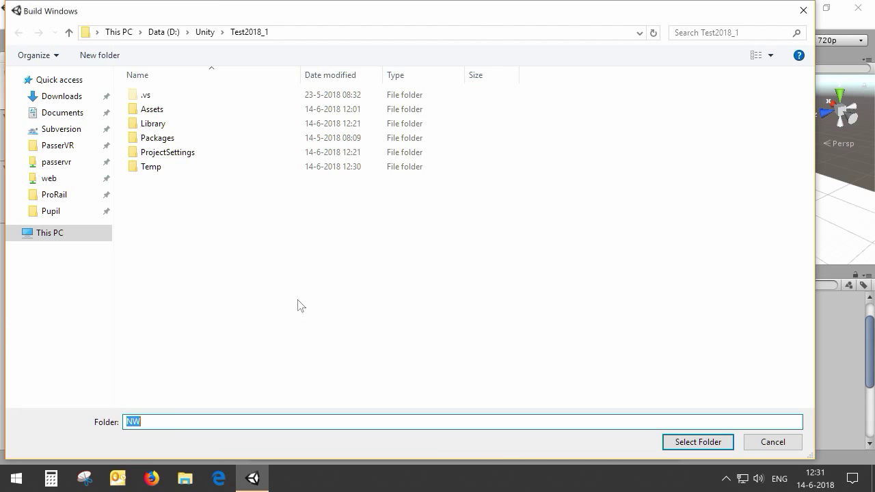
left_click(684, 445)
left_click(532, 248)
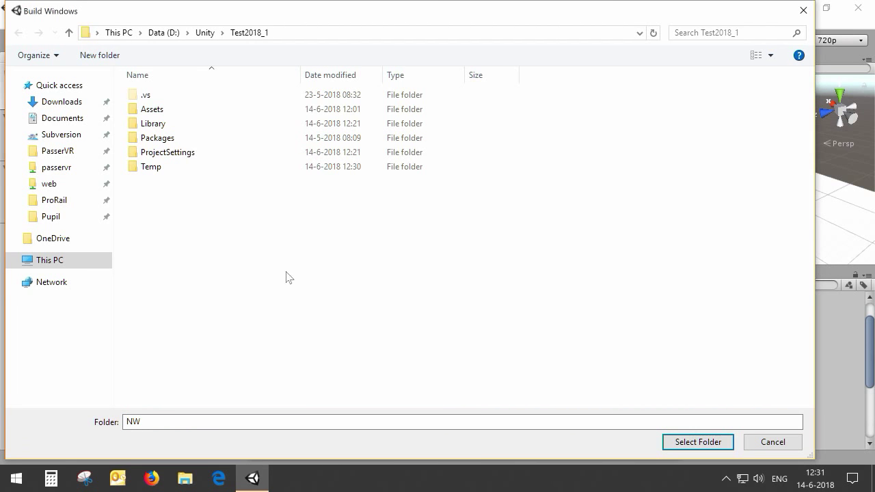
right_click(208, 287)
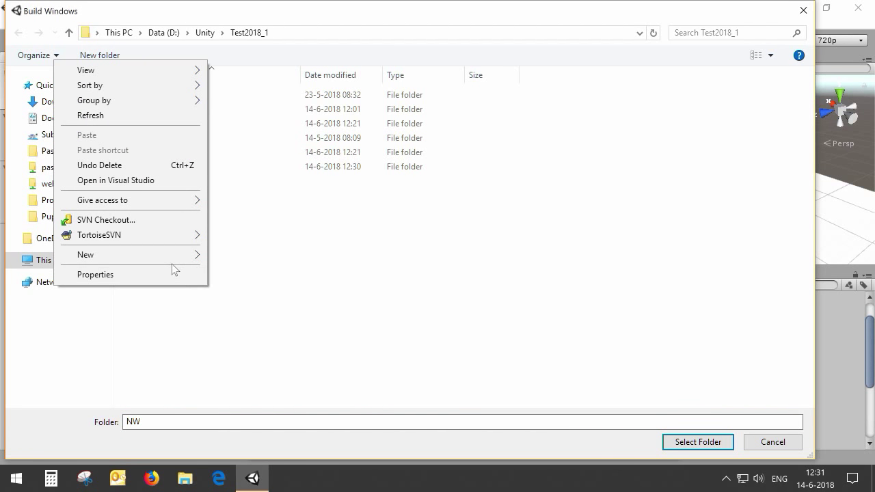
mouse_move(180, 255)
left_click(239, 255)
type("NW")
key("Return")
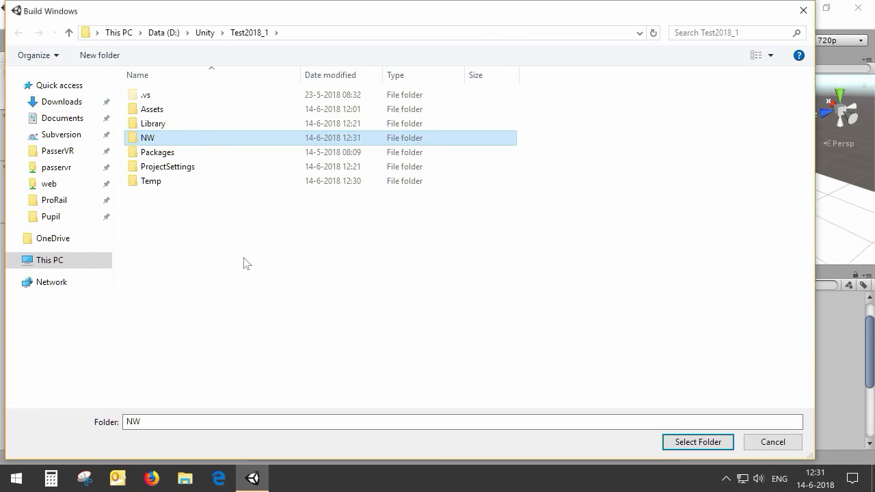
left_click(704, 443)
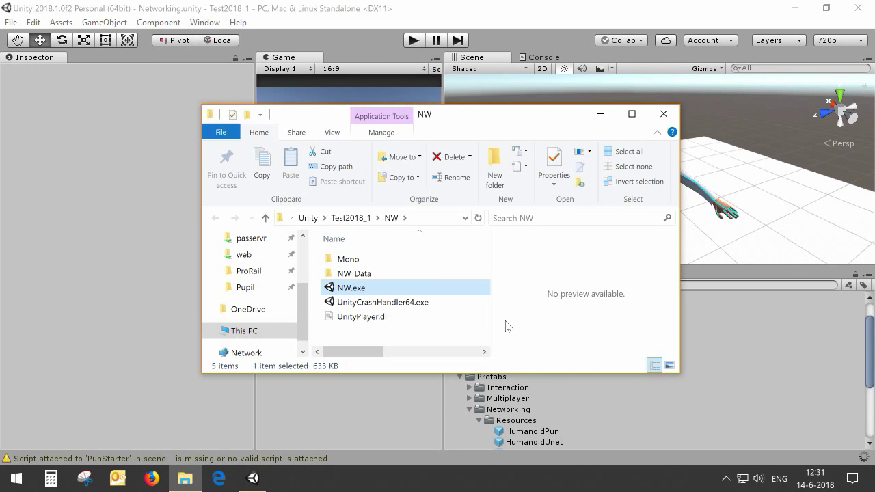
Step: Launch NW.exe with default settings, move its window right, and bring Unity forward
double_click(450, 298)
left_click(506, 372)
left_click_drag(461, 144, 729, 239)
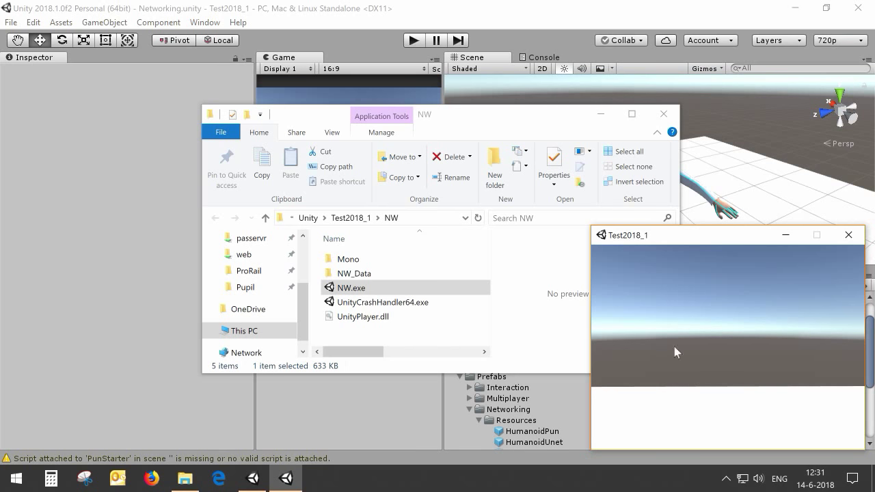
left_click(412, 7)
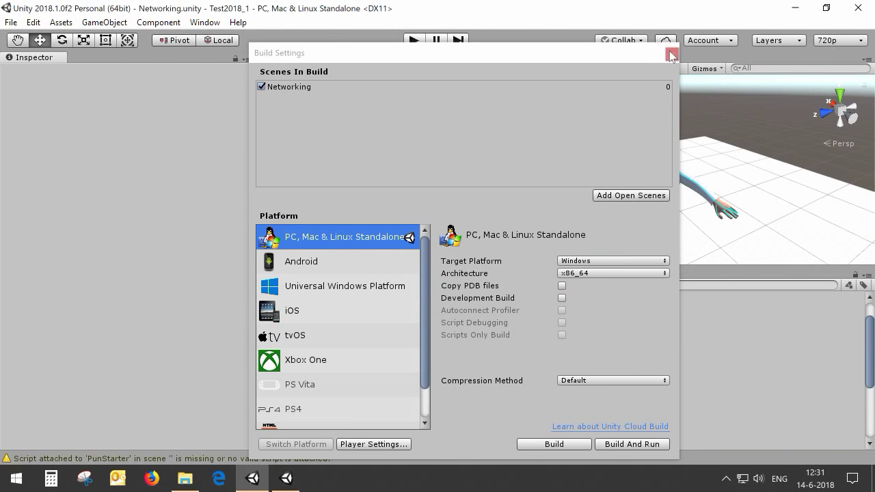
Step: Close Build Settings, resize Unity beside the NW.exe player, and play the scene in the editor
left_click(672, 54)
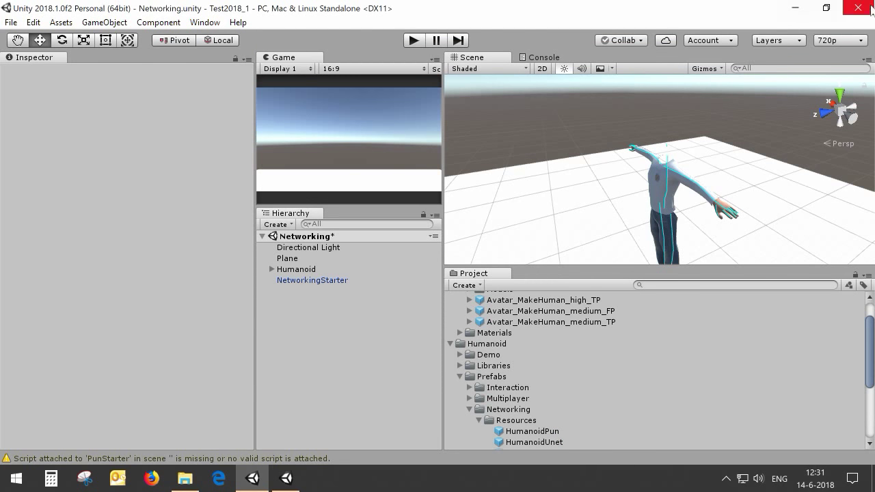
left_click(826, 7)
left_click_drag(661, 152, 651, 154)
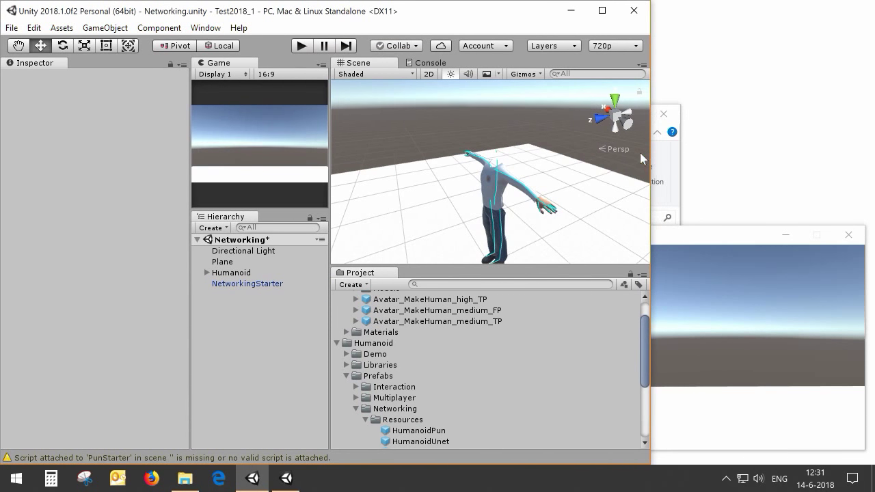
left_click_drag(699, 239, 713, 239)
left_click(228, 151)
key("ctrl+p")
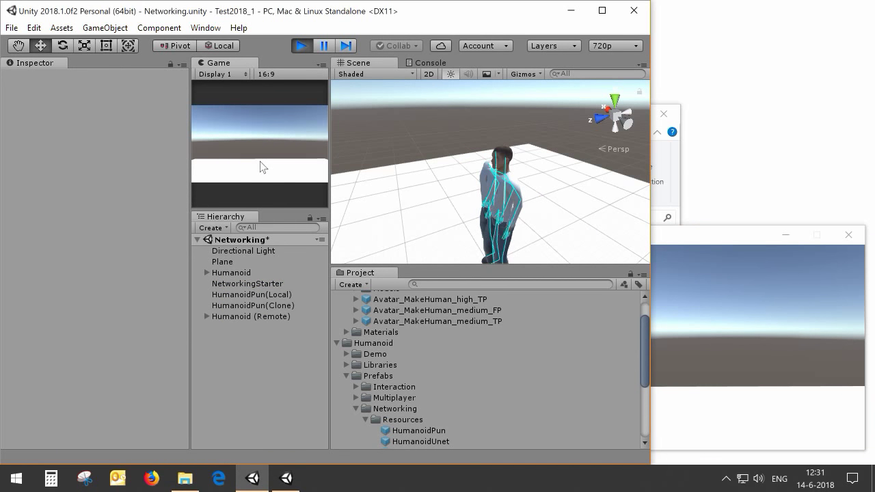